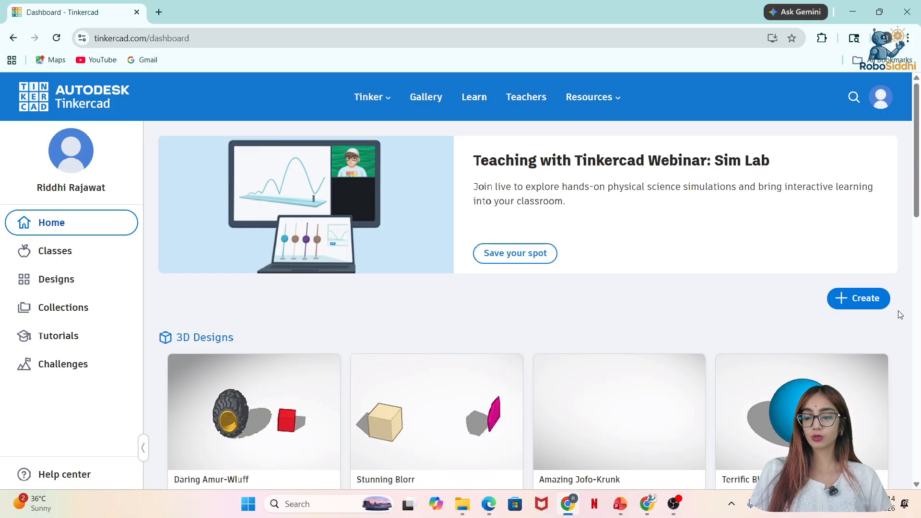
Create a new 3D design from the dashboard
click(854, 300)
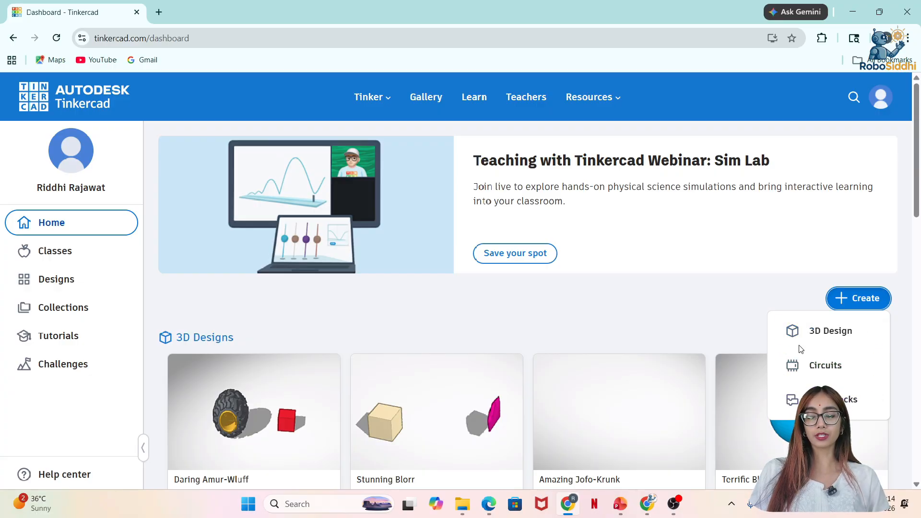
click(826, 337)
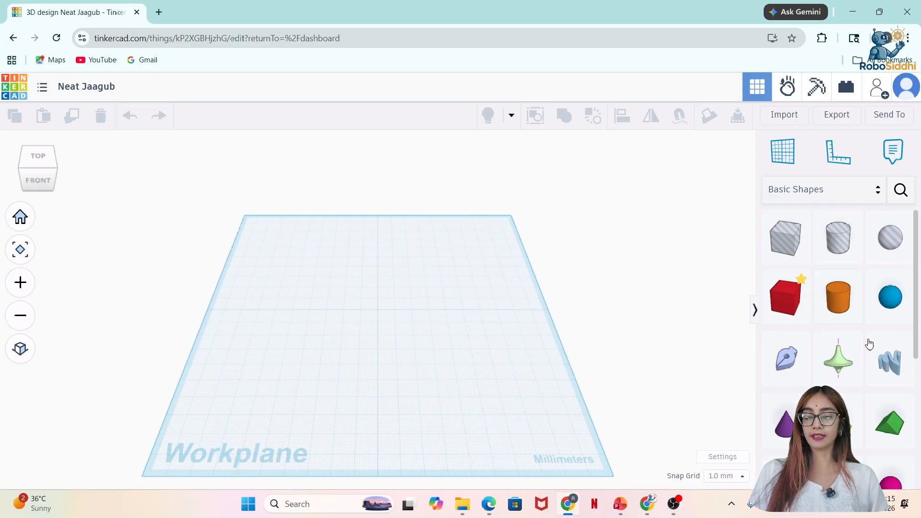
Examine the available basic shapes and the categories in the shapes library
scroll(868, 354, down, 1)
scroll(869, 354, down, 5)
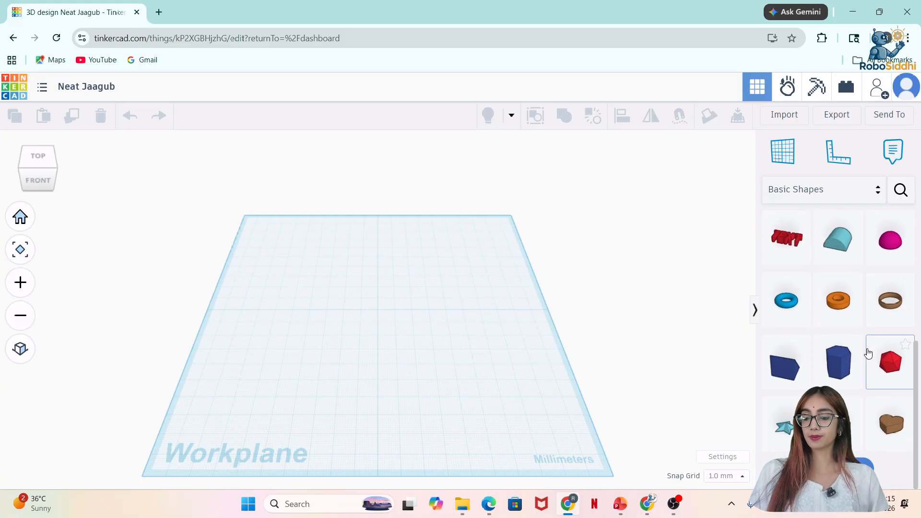
scroll(836, 307, up, 5)
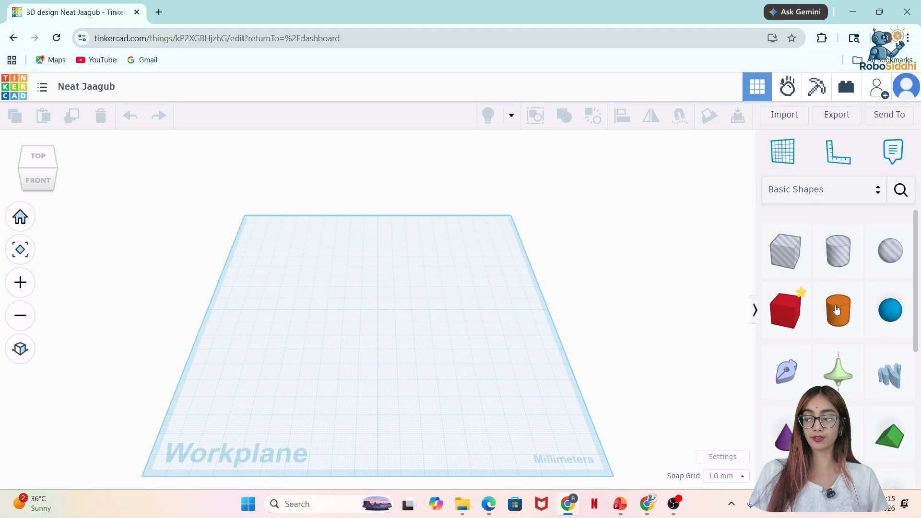
scroll(836, 308, down, 4)
scroll(836, 308, down, 1)
scroll(836, 307, up, 5)
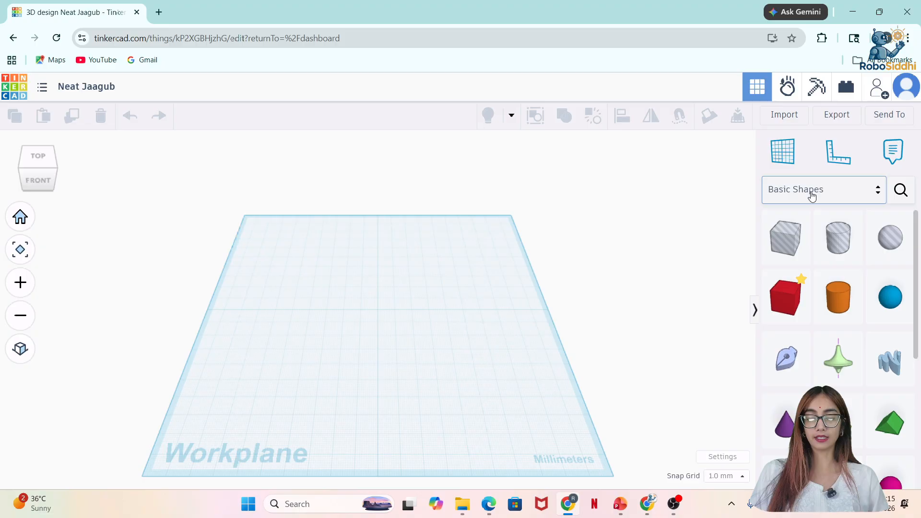
click(880, 202)
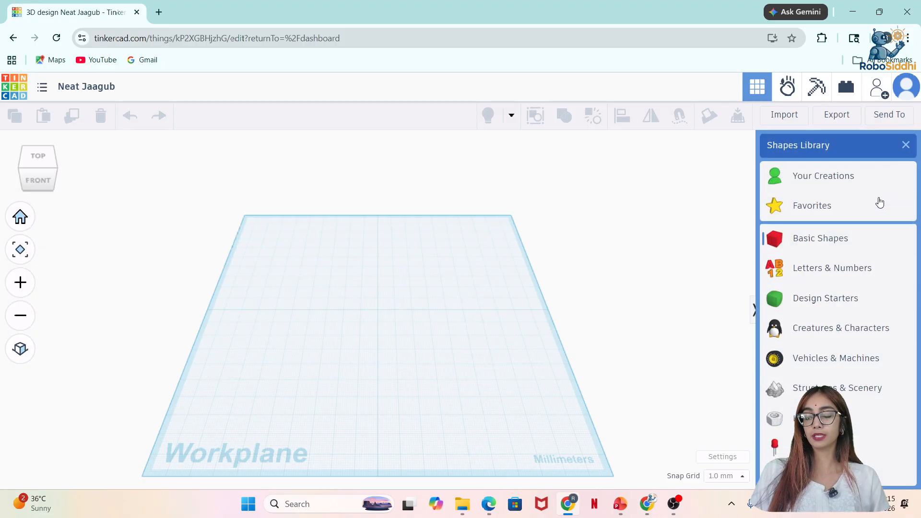
scroll(836, 297, down, 3)
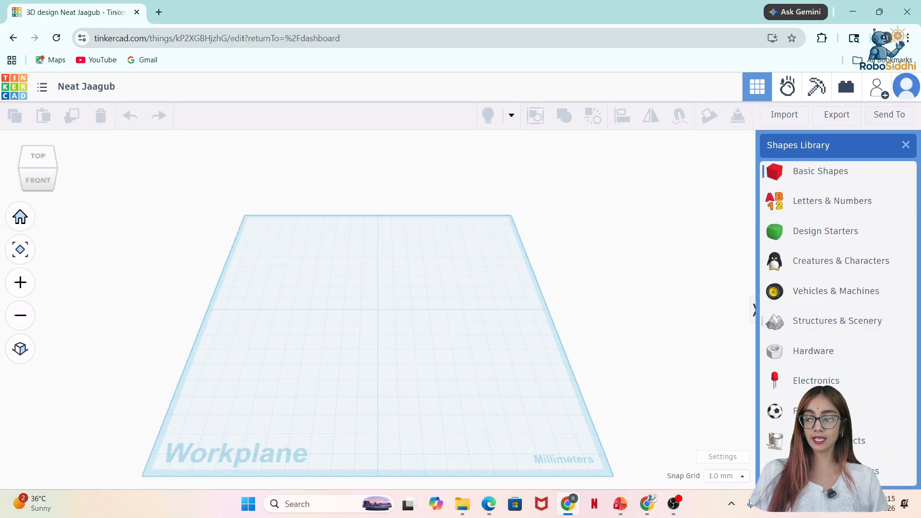
scroll(838, 321, down, 2)
scroll(838, 321, up, 4)
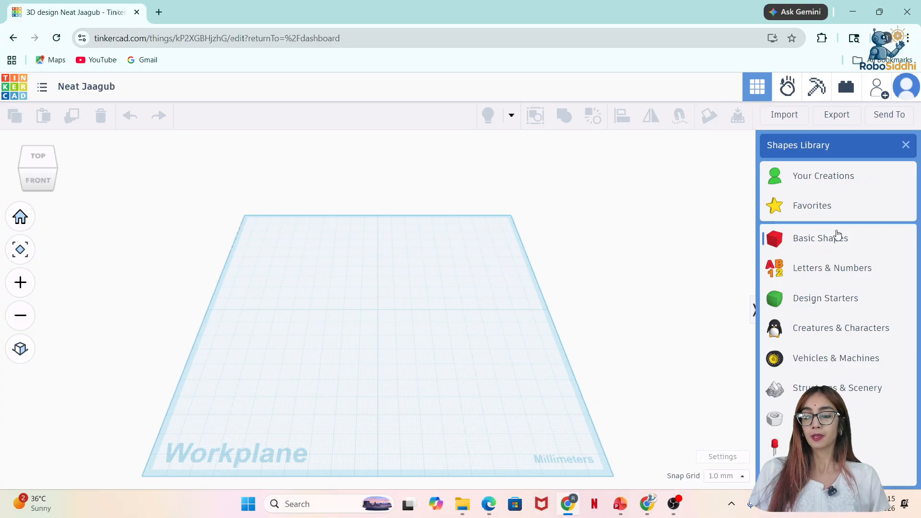
Add a solid box from the Basic Shapes collection near the centre of the workplane and deselect it
click(830, 248)
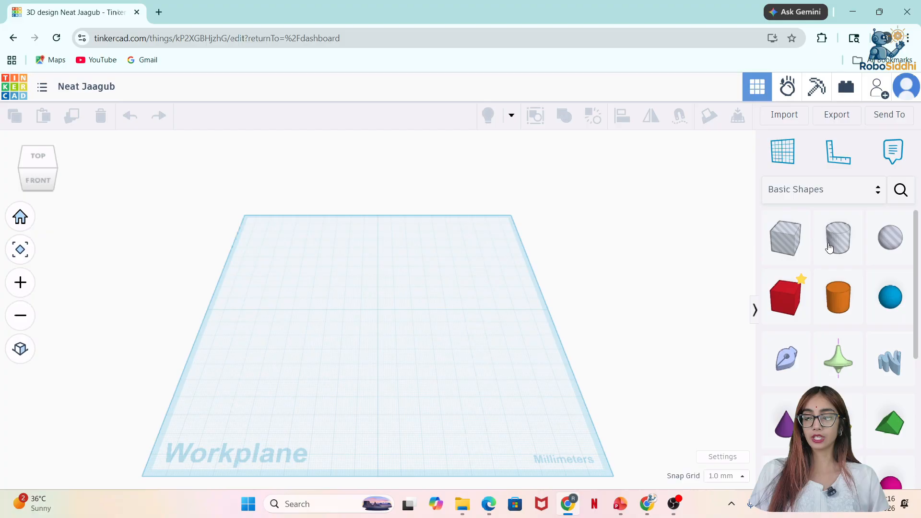
drag(785, 299, 375, 295)
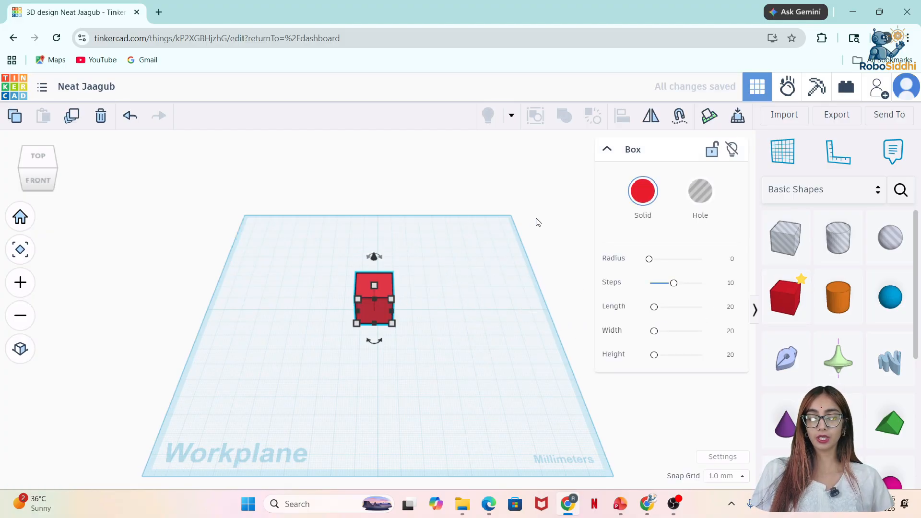
click(546, 185)
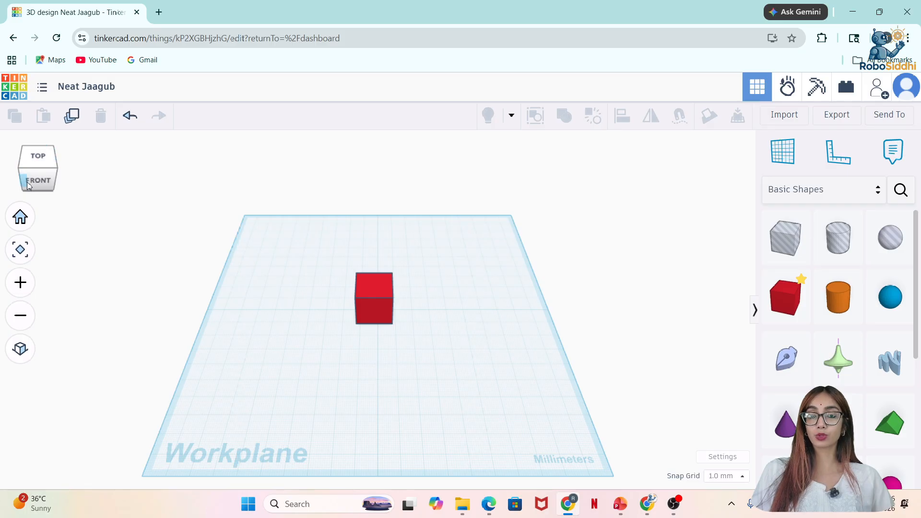
Recolour the box with the preset magenta after trying dark blue
drag(41, 165, 49, 184)
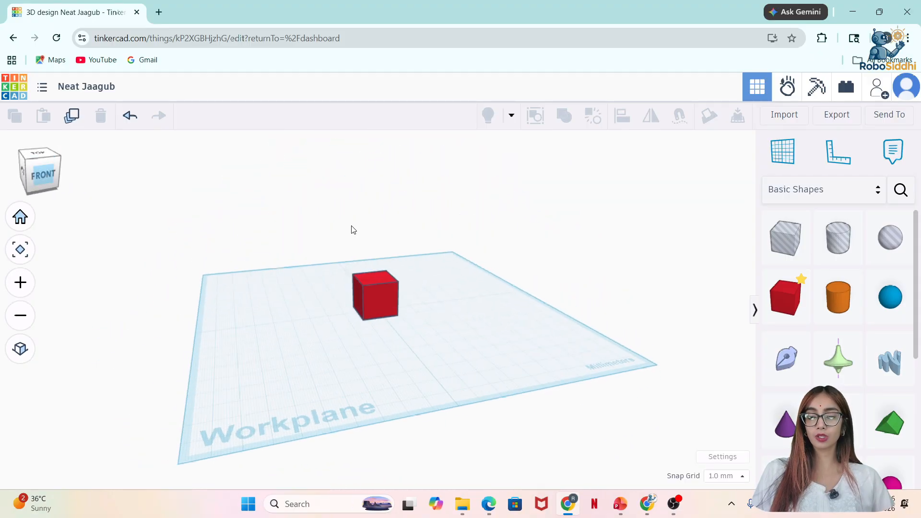
click(377, 304)
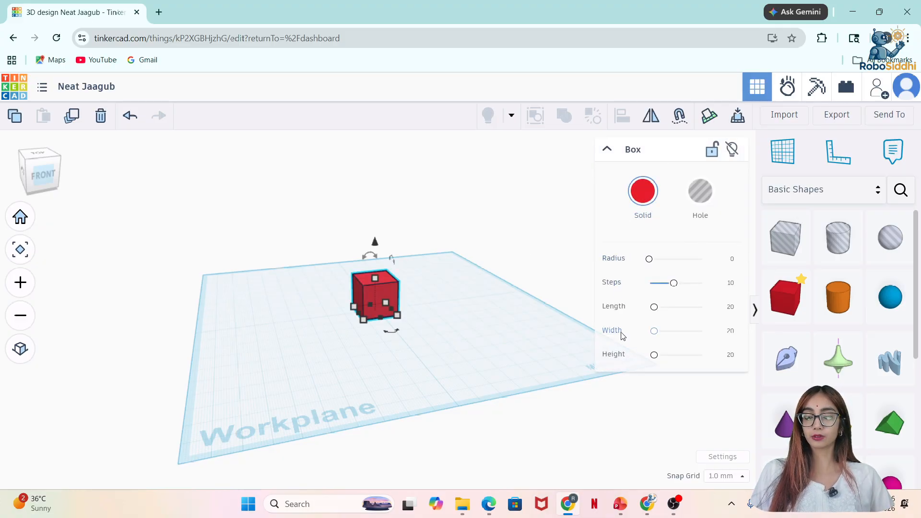
click(643, 204)
click(655, 319)
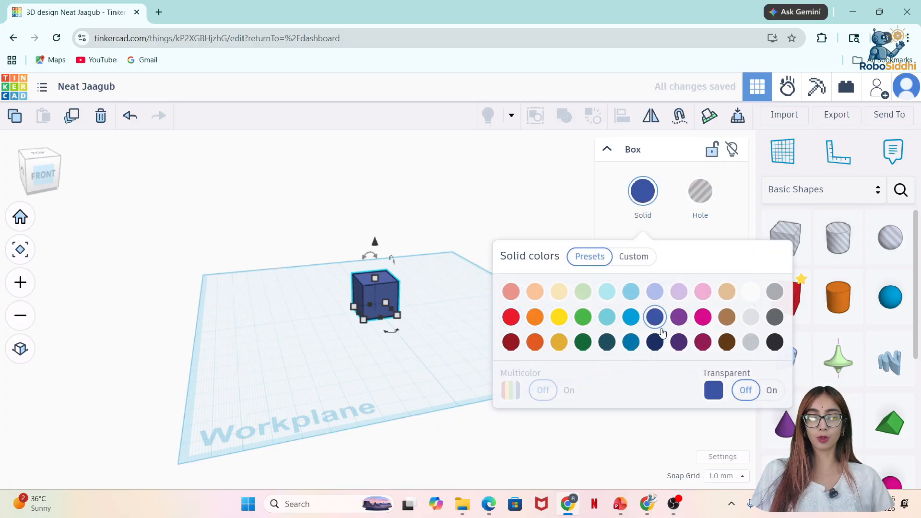
click(703, 325)
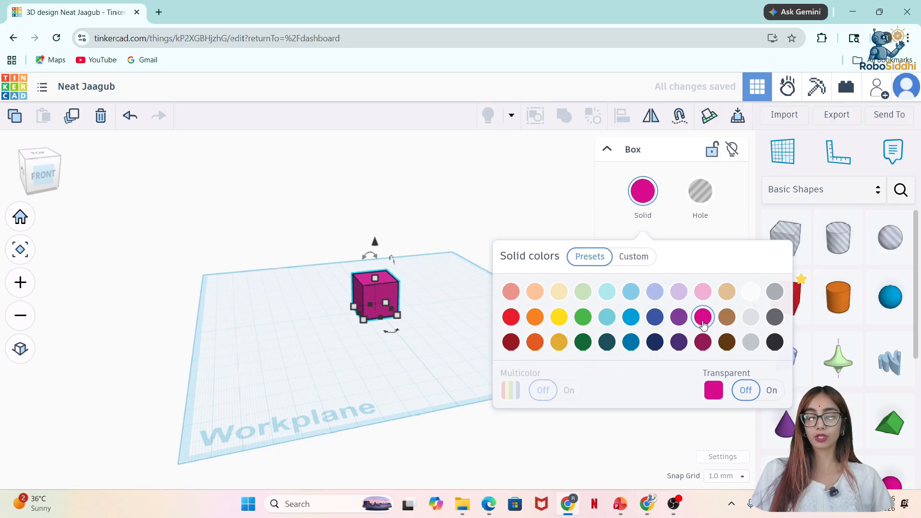
click(573, 174)
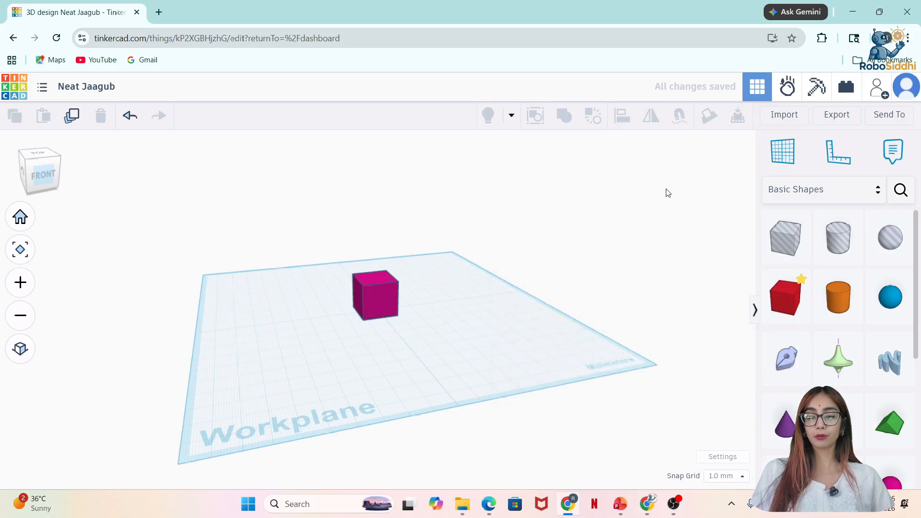
Turn the magenta box into a hole shape
click(389, 306)
click(701, 193)
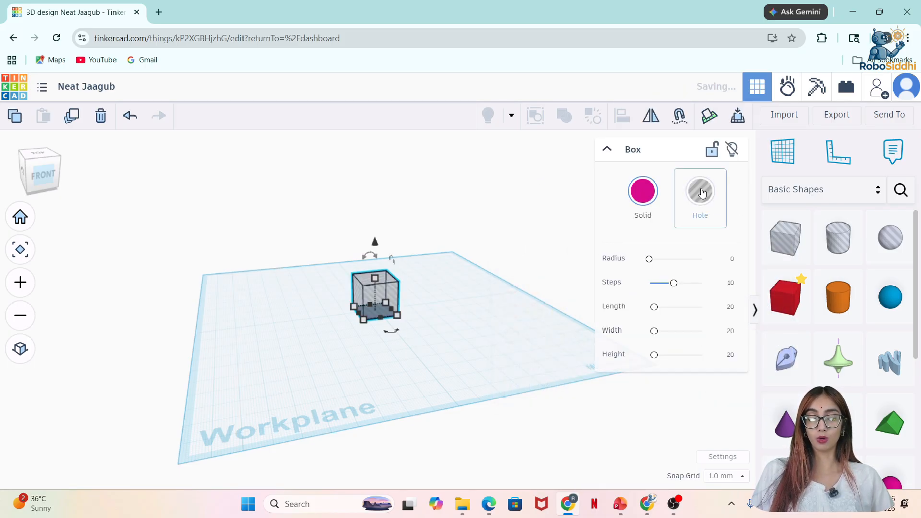
click(572, 178)
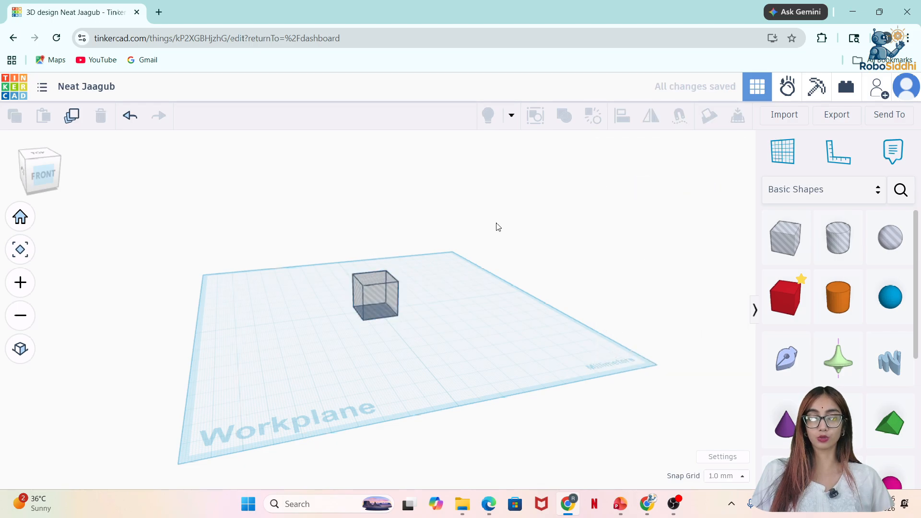
Turn the hole box back into a solid, keeping its magenta colour
scroll(488, 231, up, 5)
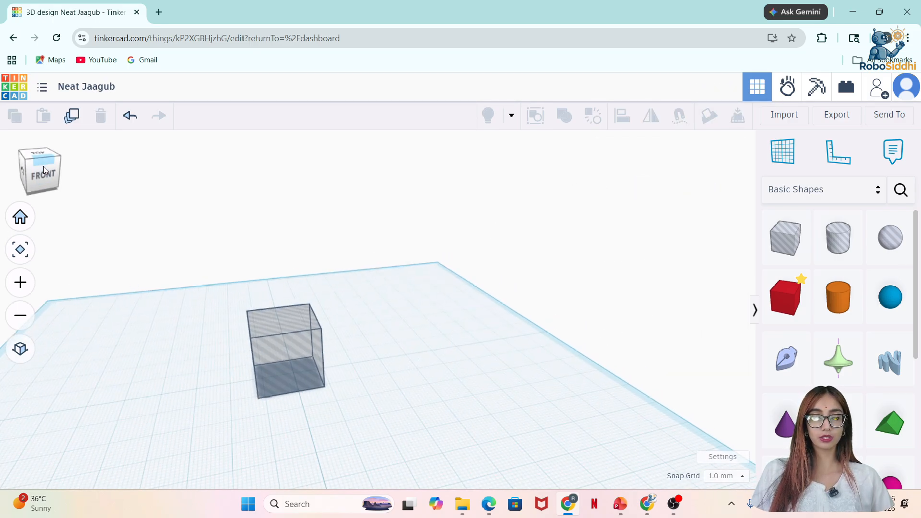
drag(43, 166, 64, 161)
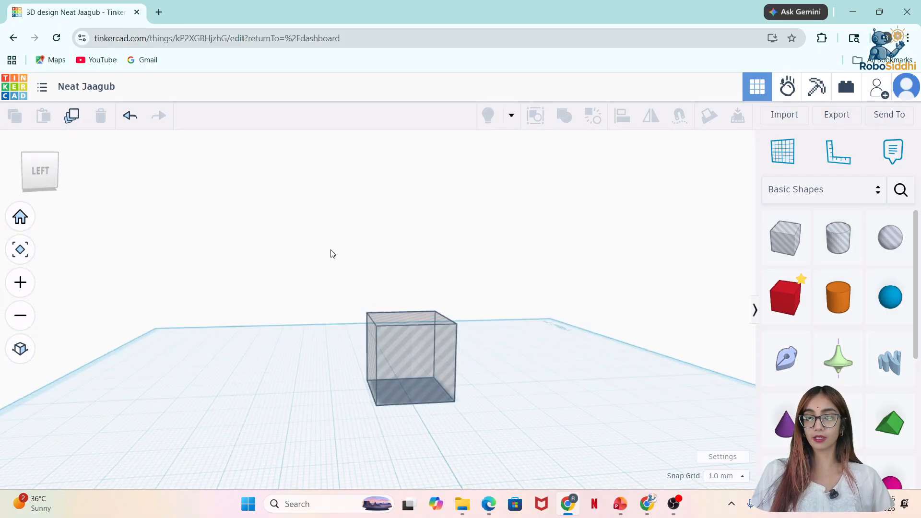
click(401, 347)
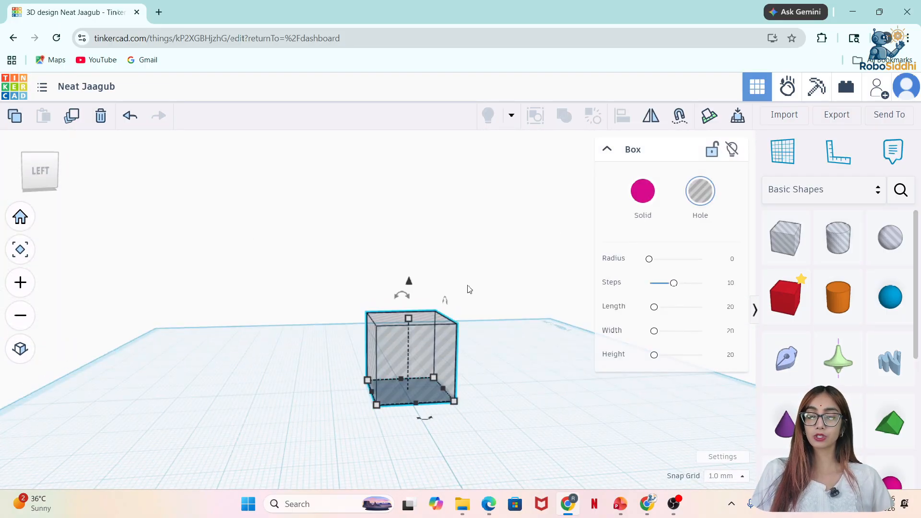
click(646, 191)
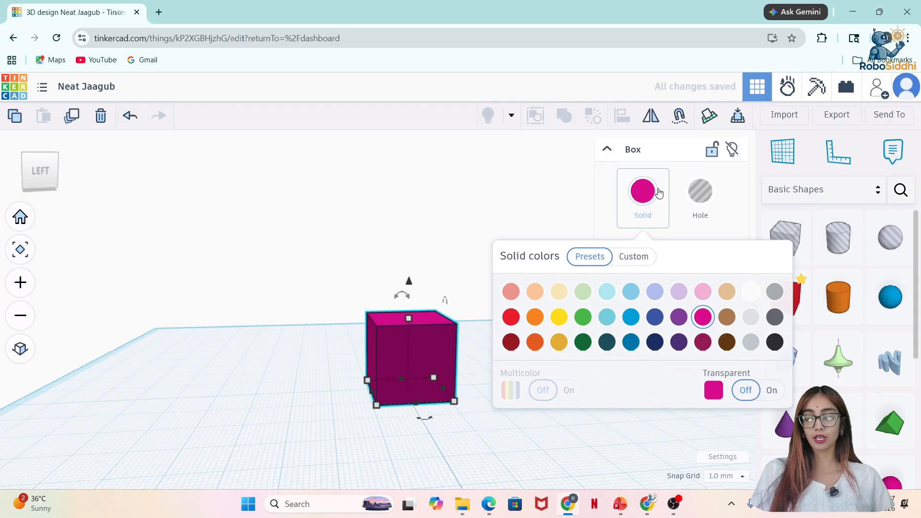
click(559, 171)
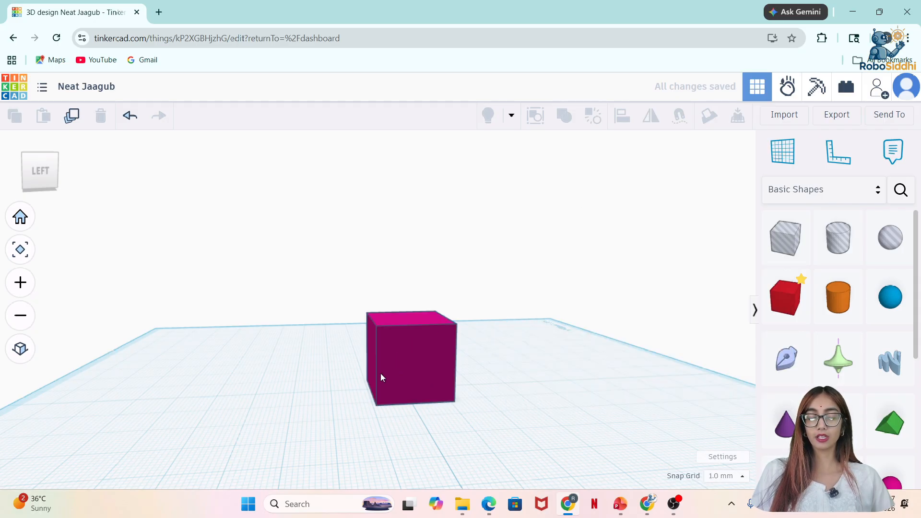
Round the box's edges with a radius of 3.333 and 3 steps
click(381, 374)
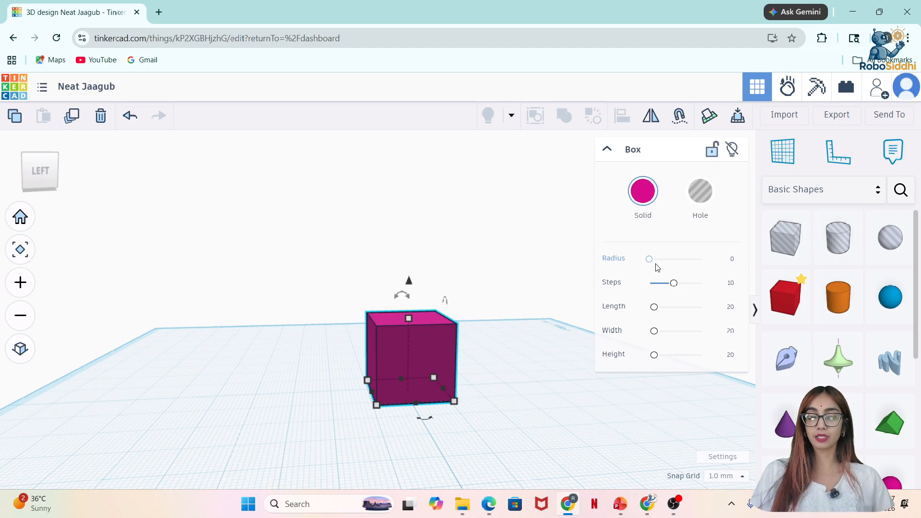
drag(649, 259, 658, 293)
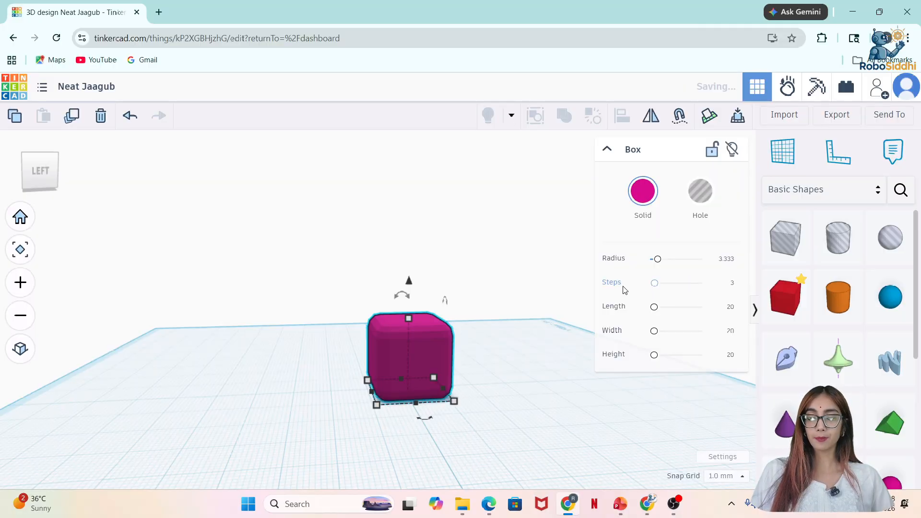
Set the box's steps to 1 and its edge radius to 0
scroll(467, 270, up, 3)
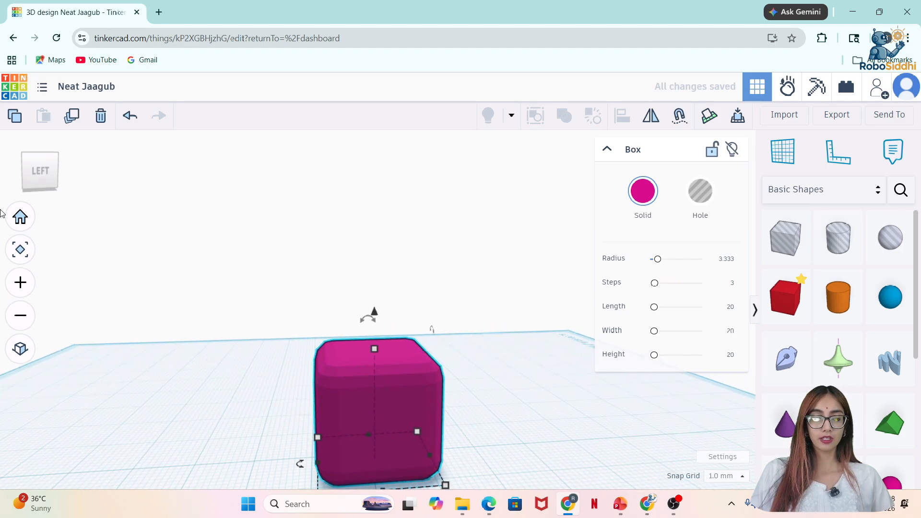
click(41, 174)
click(45, 169)
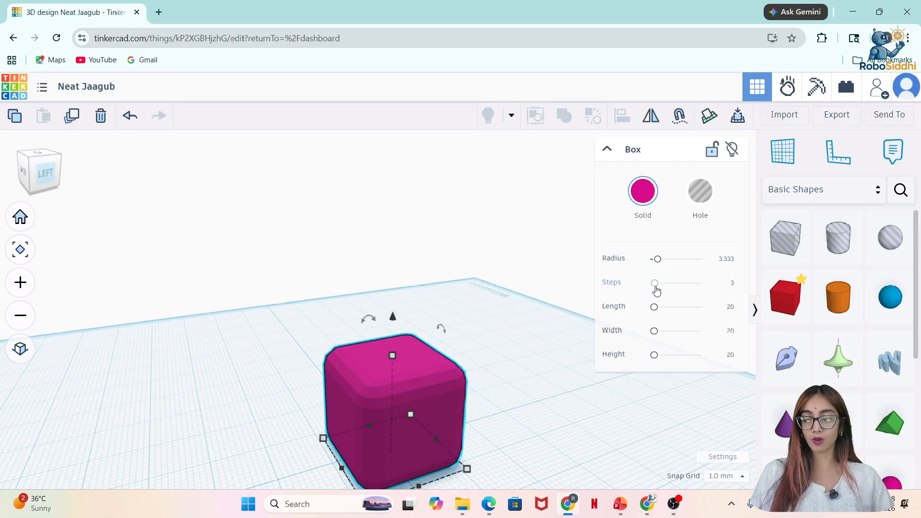
drag(653, 288, 663, 292)
drag(669, 288, 627, 289)
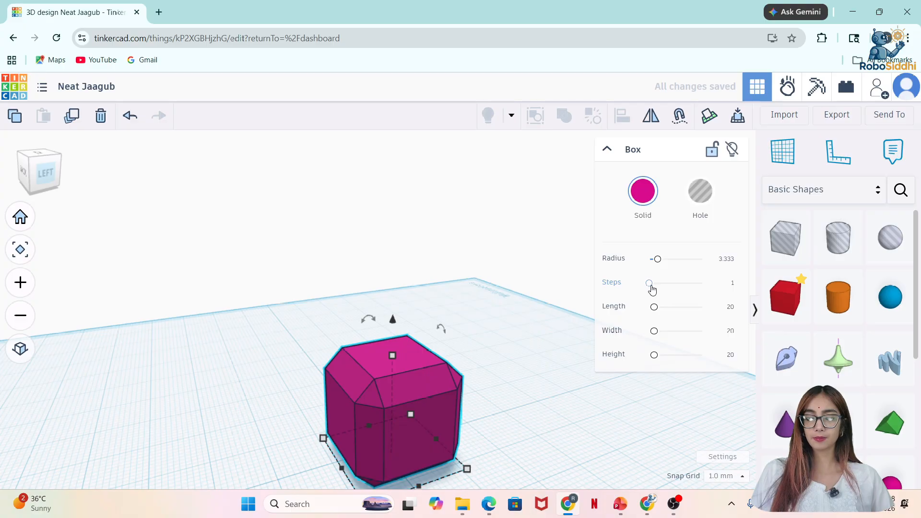
drag(657, 261, 631, 266)
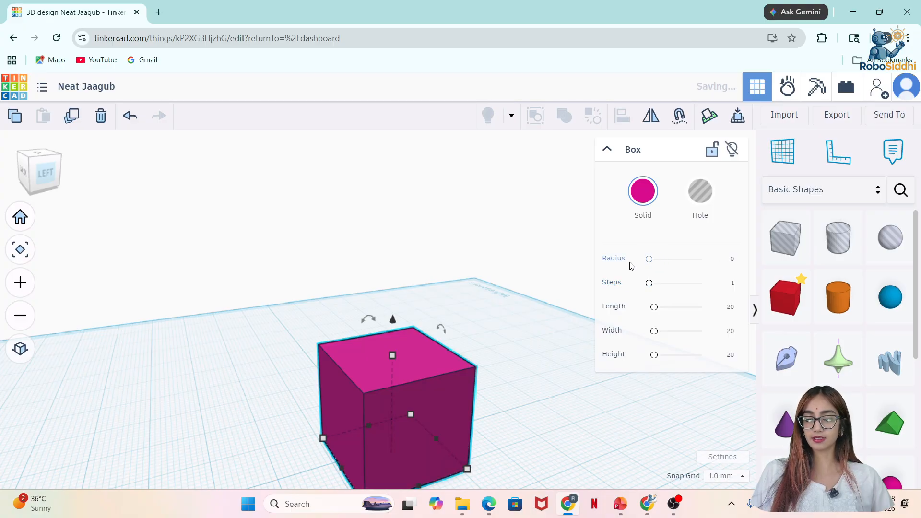
Enlarge the box to a length of 47.203, a width of 54.096 and a height of 28.821
scroll(524, 341, down, 2)
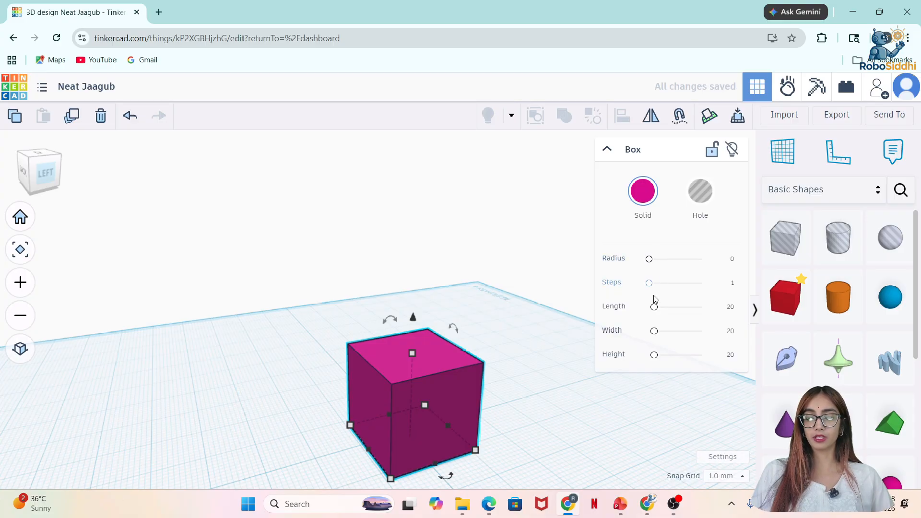
drag(654, 308, 656, 355)
scroll(476, 210, down, 2)
scroll(476, 210, down, 2)
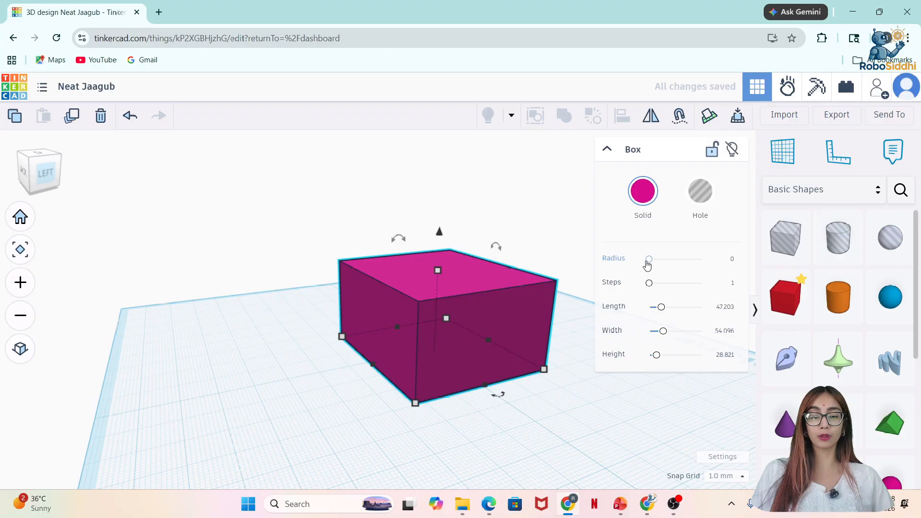
Bevel the enlarged box's edges with a radius of 4.253 and inspect it from several sides
drag(648, 262, 660, 259)
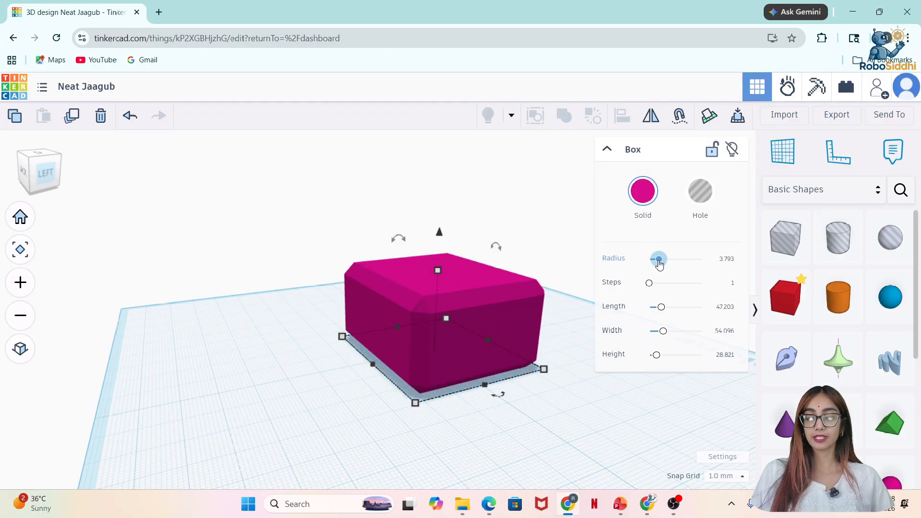
scroll(469, 356, down, 2)
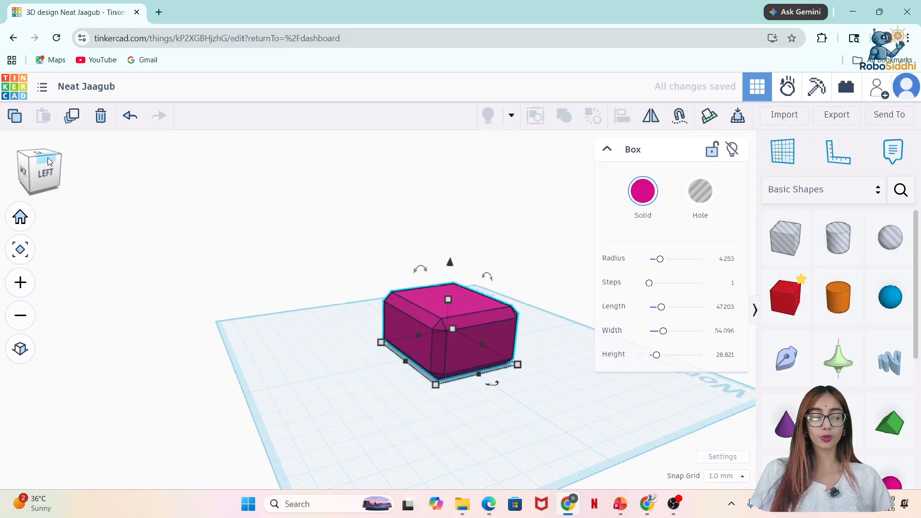
mouse_move(43, 159)
mouse_down()
mouse_move(29, 156)
mouse_move(38, 161)
mouse_up()
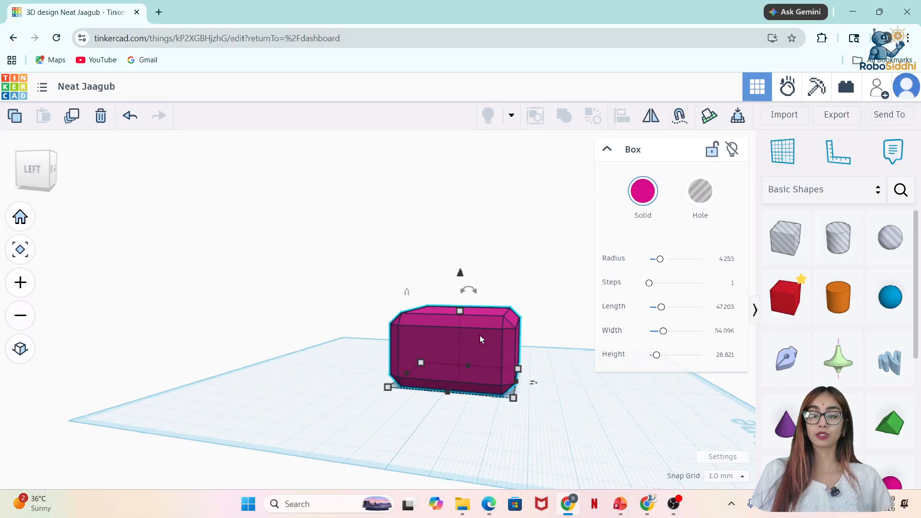
click(47, 159)
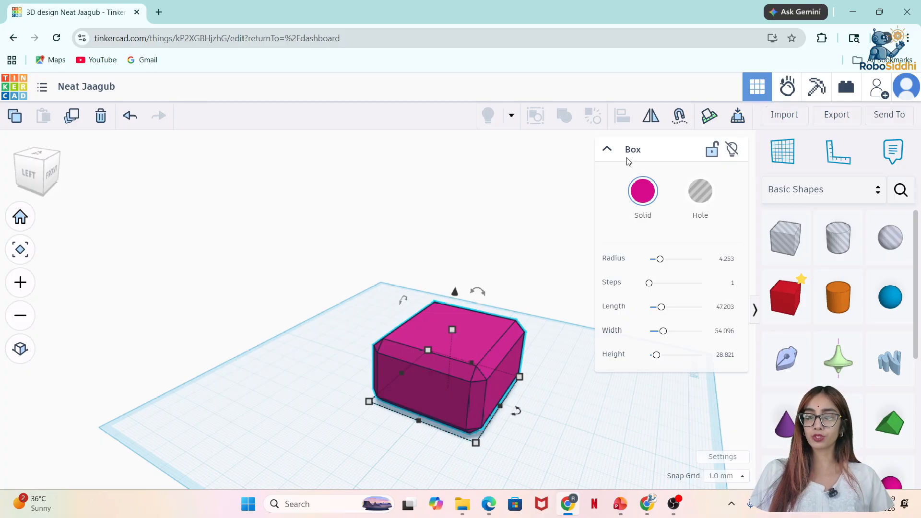
Deselect the box and hide the shapes collection to enlarge the work area
click(607, 149)
drag(583, 376, 562, 325)
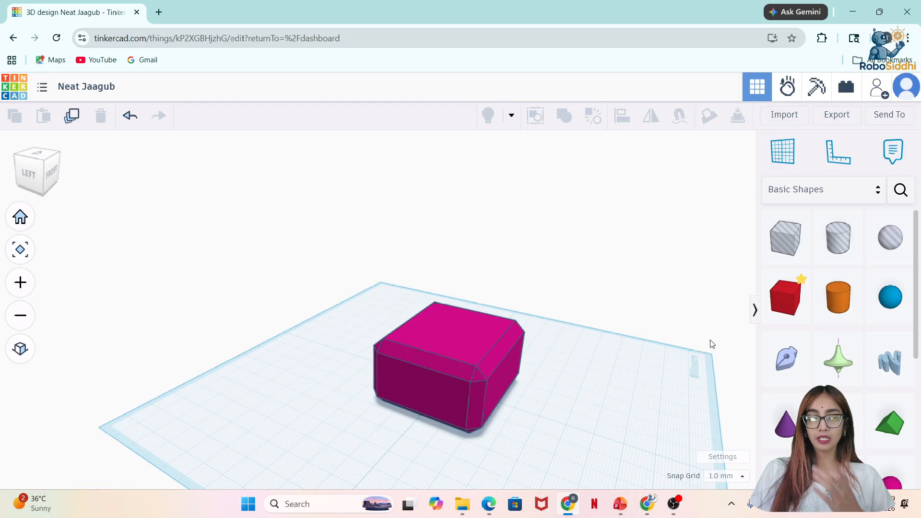
click(754, 311)
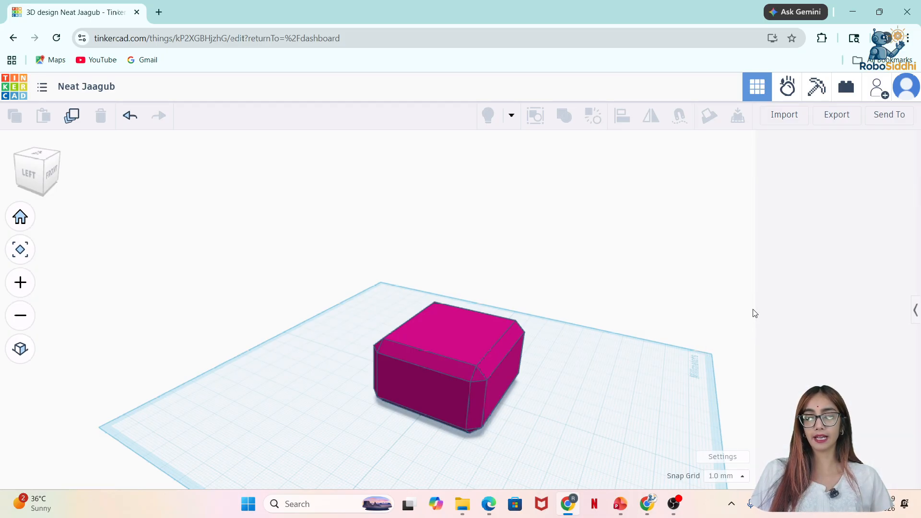
Look at the options for importing shapes, closing them without choosing a file
click(790, 116)
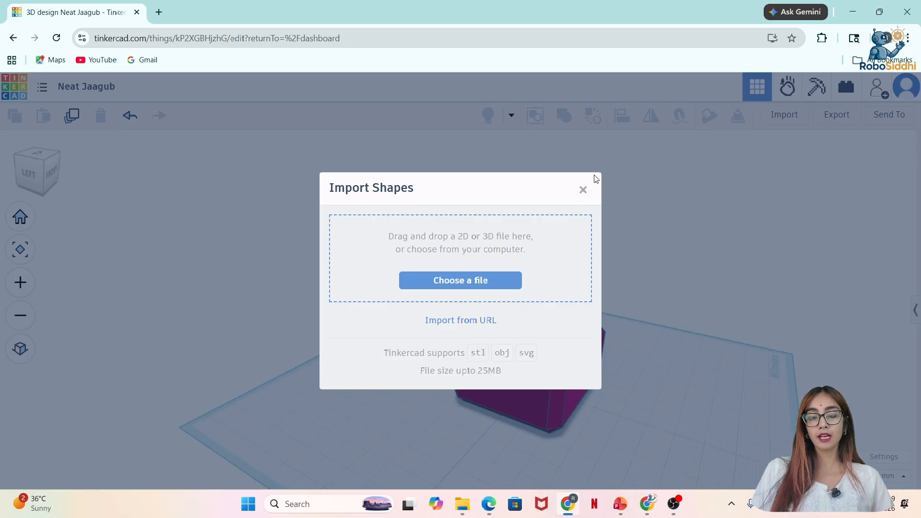
click(583, 190)
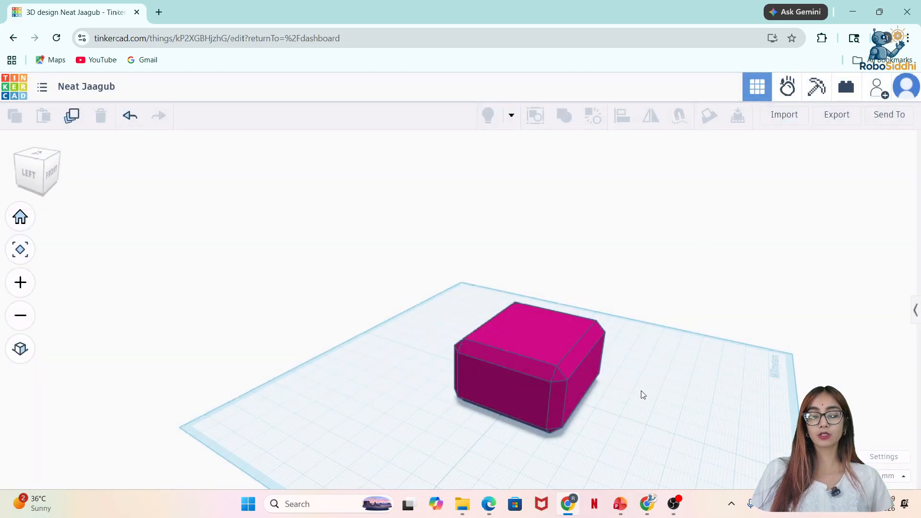
drag(642, 392, 610, 335)
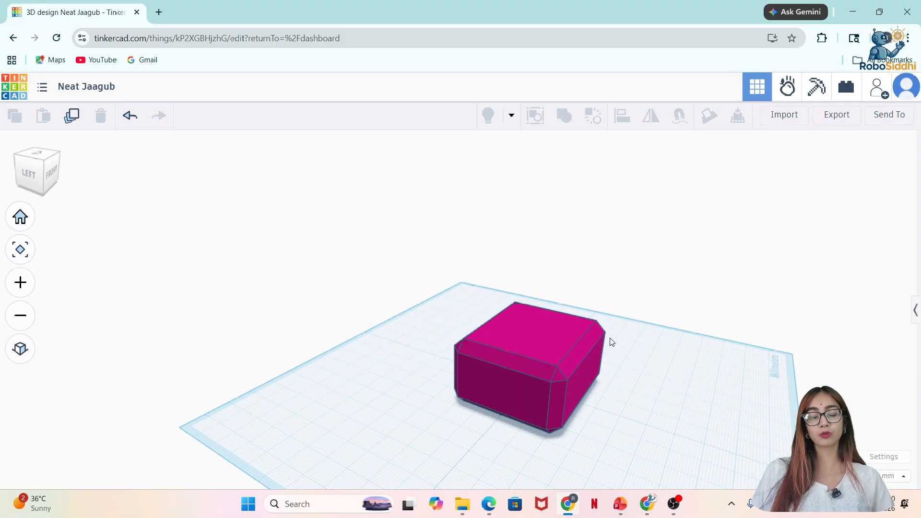